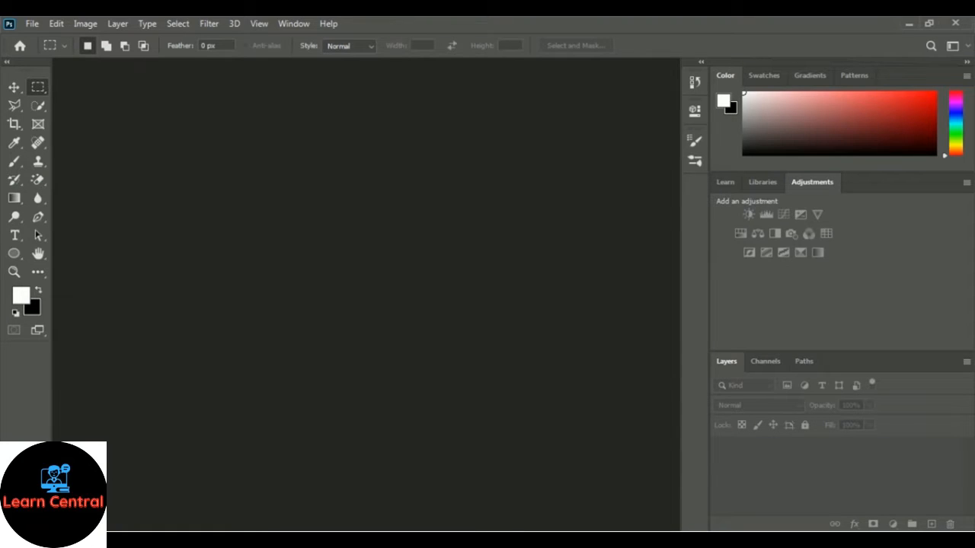
Open the woman-exercise-physical image from the 02 Selection and Masking folder
{"action": "left_click", "coordinate": [31, 24]}
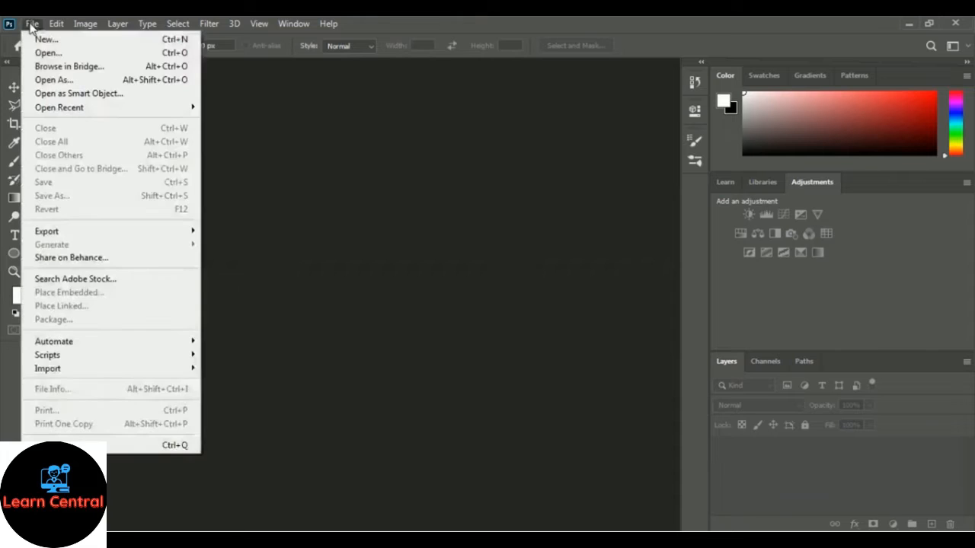
{"action": "left_click", "coordinate": [89, 54]}
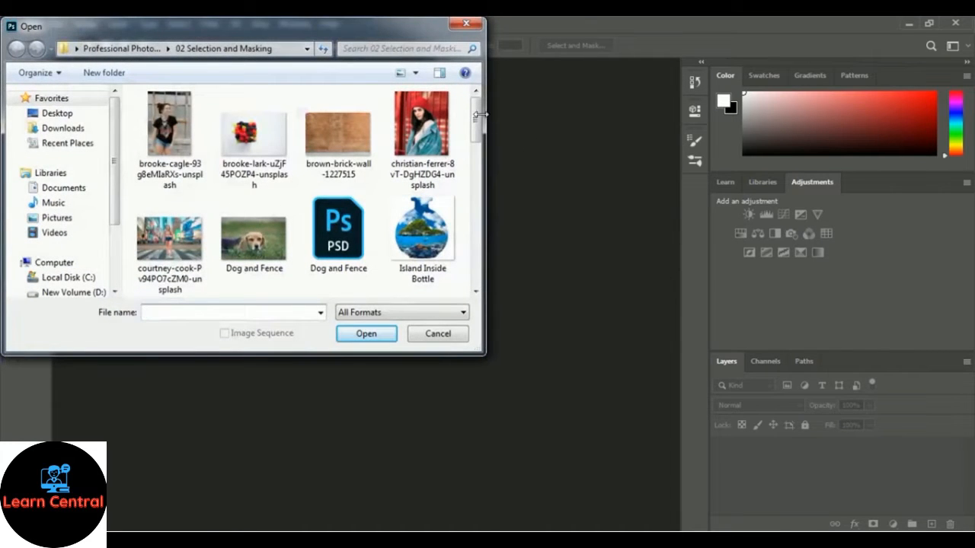
{"action": "left_click_drag", "start_coordinate": [475, 118], "coordinate": [484, 259]}
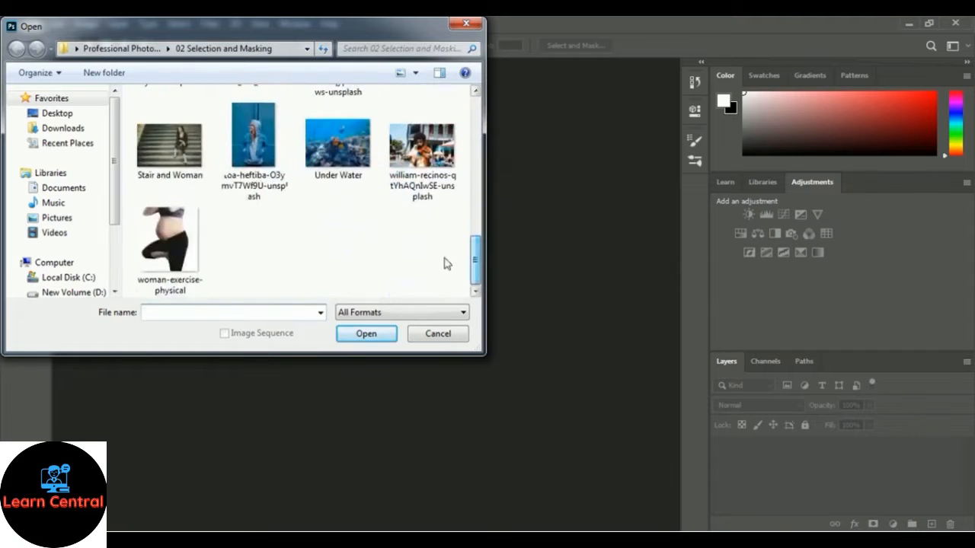
{"action": "left_click", "coordinate": [183, 282]}
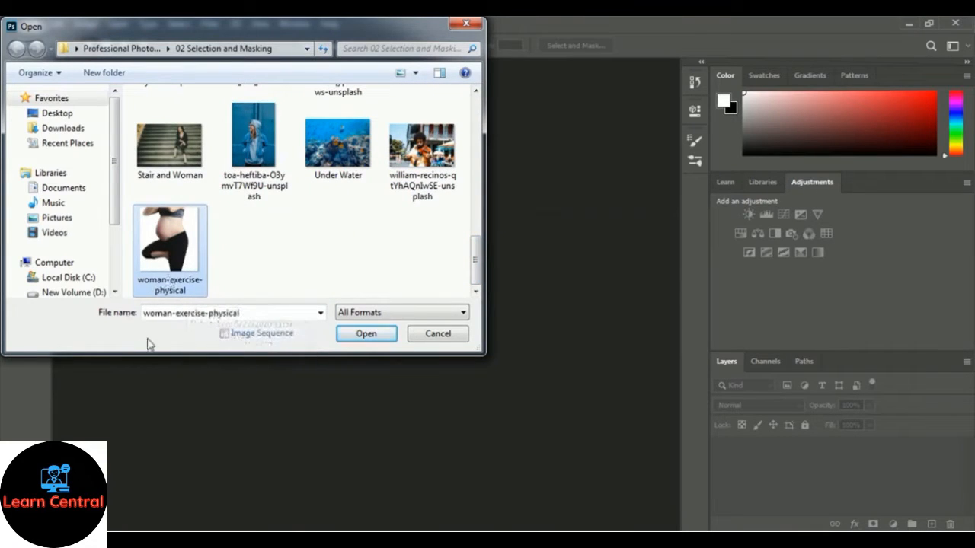
{"action": "left_click", "coordinate": [347, 336]}
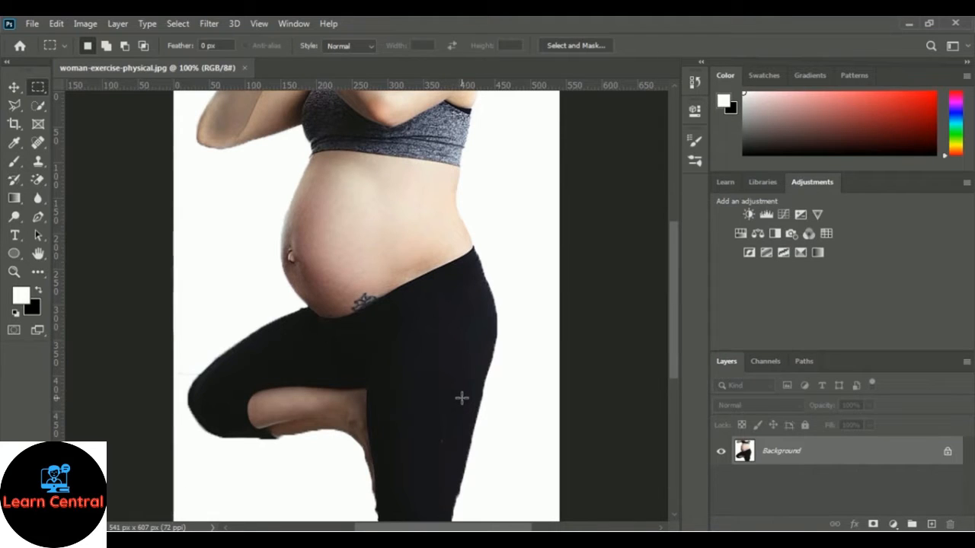
Duplicate the Background layer of the woman's photo and name the copy Liquify
{"action": "right_click", "coordinate": [790, 456]}
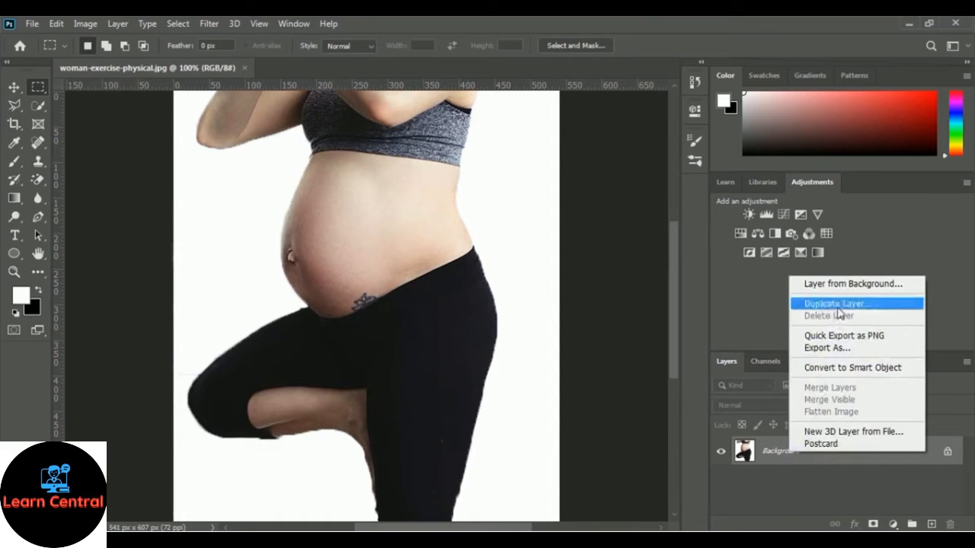
{"action": "left_click", "coordinate": [896, 307]}
{"action": "left_click_drag", "start_coordinate": [470, 128], "coordinate": [655, 250]}
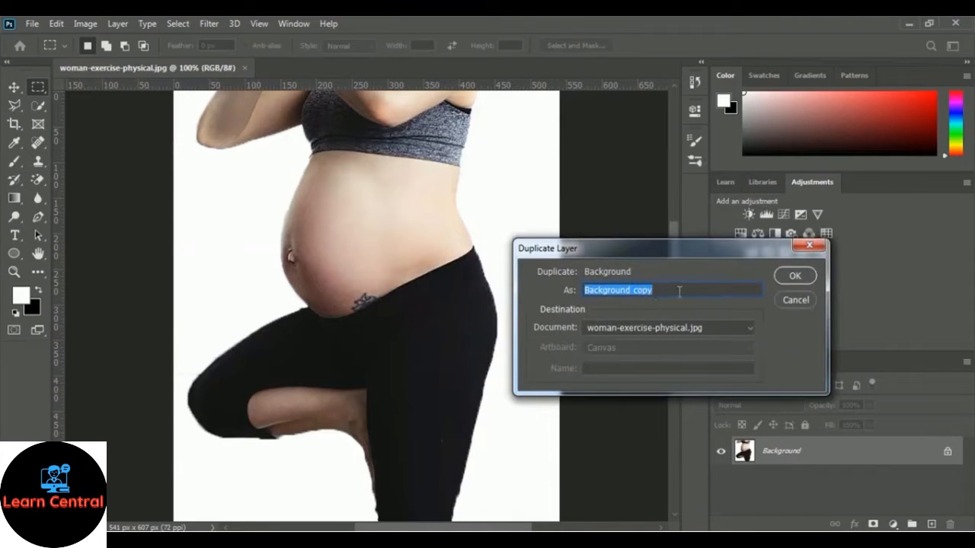
{"action": "type", "text": "Liquify"}
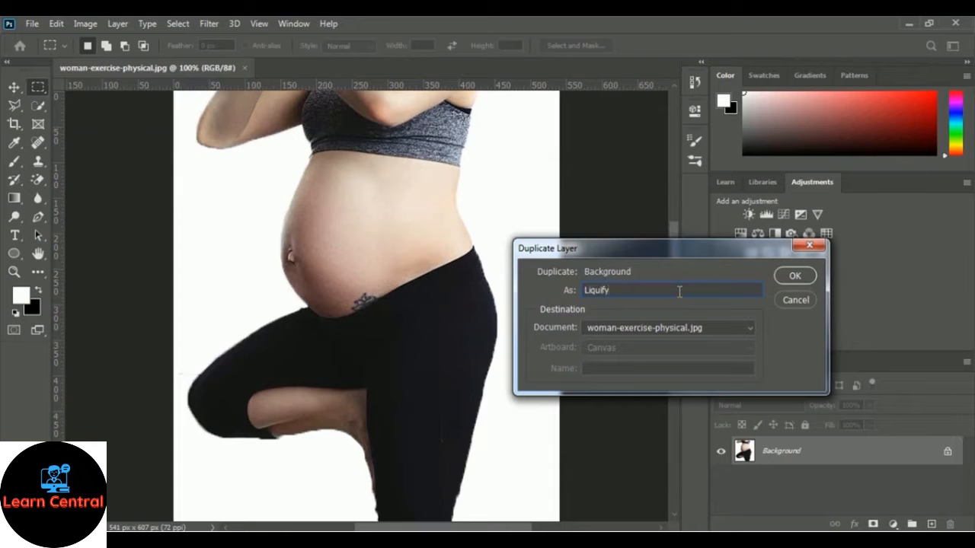
{"action": "left_click", "coordinate": [796, 277]}
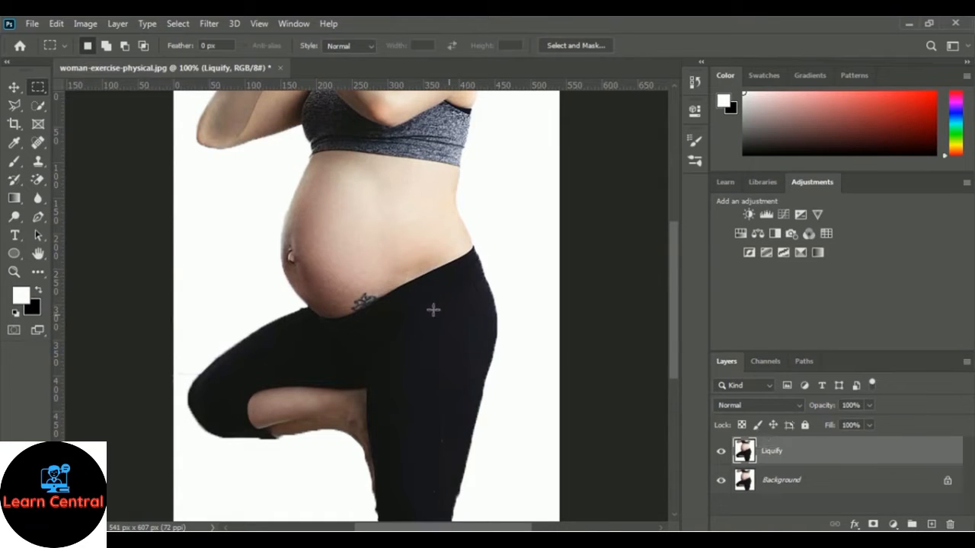
Start the Liquify filter on the copied layer and push the belly inward with the Forward Warp tool at brush size 70
{"action": "left_click", "coordinate": [209, 24]}
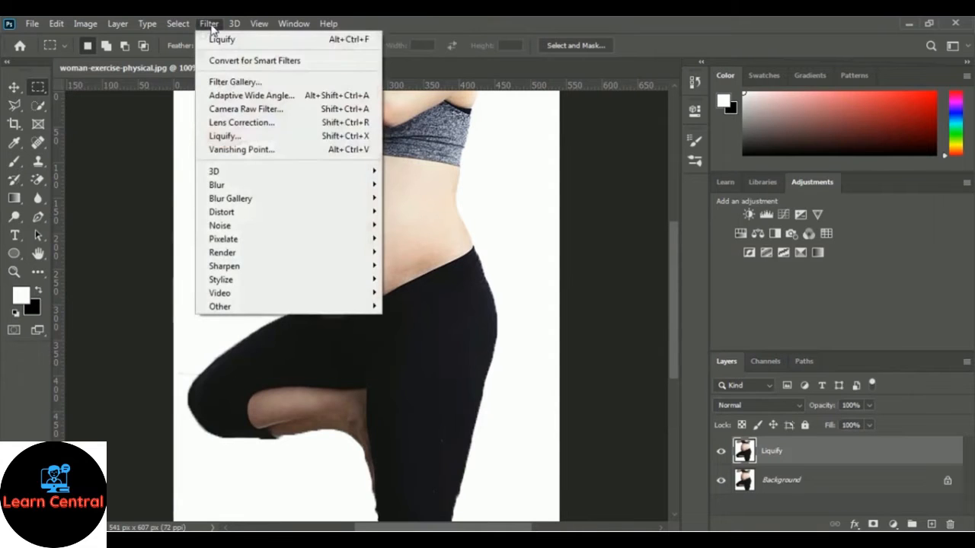
{"action": "left_click", "coordinate": [295, 140]}
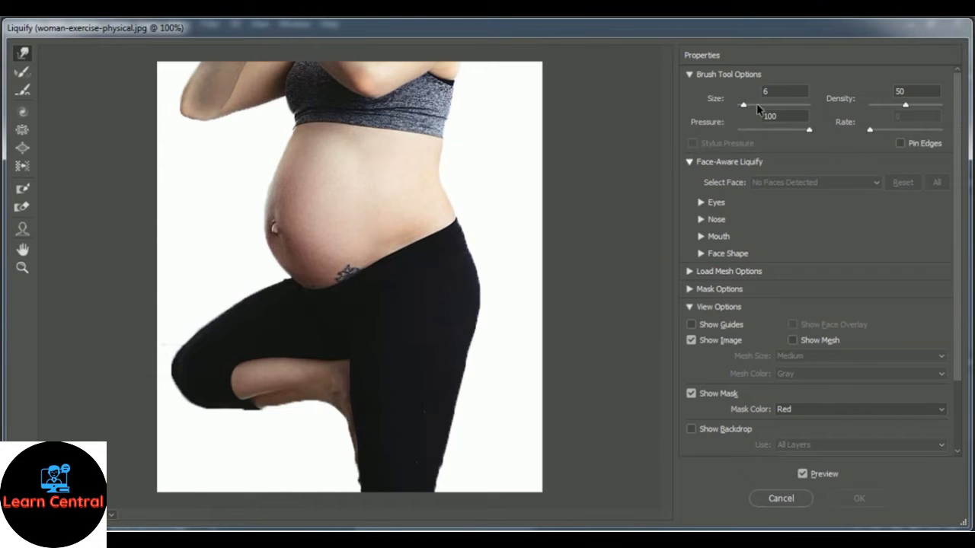
{"action": "left_click_drag", "start_coordinate": [757, 105], "coordinate": [750, 108]}
{"action": "left_click", "coordinate": [792, 92]}
{"action": "type", "text": "70"}
{"action": "mouse_move", "coordinate": [259, 157]}
{"action": "left_mouse_down"}
{"action": "mouse_move", "coordinate": [282, 167]}
{"action": "mouse_move", "coordinate": [279, 152]}
{"action": "mouse_move", "coordinate": [290, 157]}
{"action": "mouse_move", "coordinate": [282, 149]}
{"action": "mouse_move", "coordinate": [276, 177]}
{"action": "mouse_move", "coordinate": [281, 187]}
{"action": "mouse_move", "coordinate": [297, 183]}
{"action": "mouse_move", "coordinate": [278, 175]}
{"action": "mouse_move", "coordinate": [274, 198]}
{"action": "mouse_move", "coordinate": [294, 213]}
{"action": "mouse_move", "coordinate": [266, 218]}
{"action": "mouse_move", "coordinate": [299, 236]}
{"action": "mouse_move", "coordinate": [270, 217]}
{"action": "mouse_move", "coordinate": [289, 221]}
{"action": "mouse_move", "coordinate": [272, 218]}
{"action": "mouse_move", "coordinate": [291, 264]}
{"action": "mouse_move", "coordinate": [266, 204]}
{"action": "mouse_move", "coordinate": [280, 216]}
{"action": "mouse_move", "coordinate": [269, 180]}
{"action": "mouse_move", "coordinate": [279, 170]}
{"action": "mouse_move", "coordinate": [272, 268]}
{"action": "mouse_move", "coordinate": [293, 269]}
{"action": "left_mouse_up"}
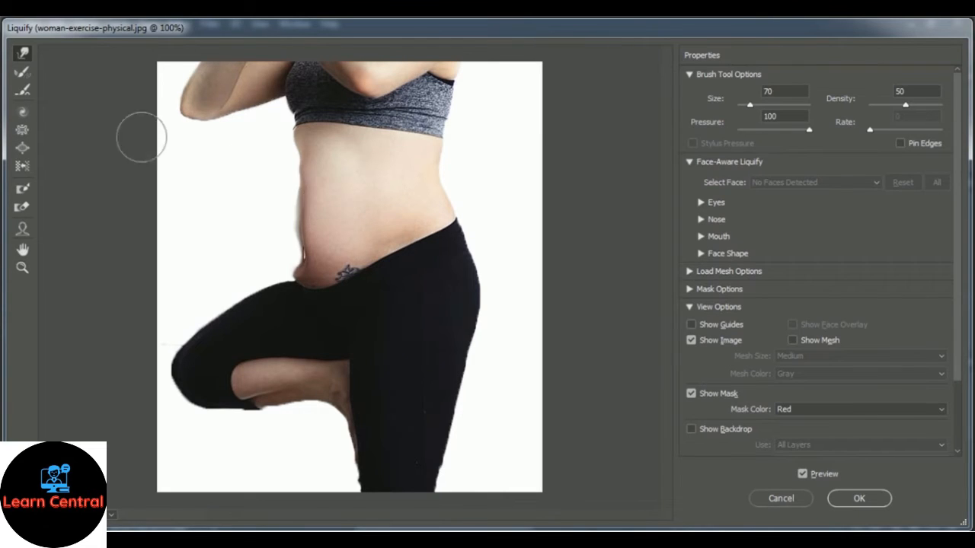
Smooth the reshaped belly outline with the Smooth tool at brush size 70 and apply the Liquify filter
{"action": "left_click", "coordinate": [21, 91]}
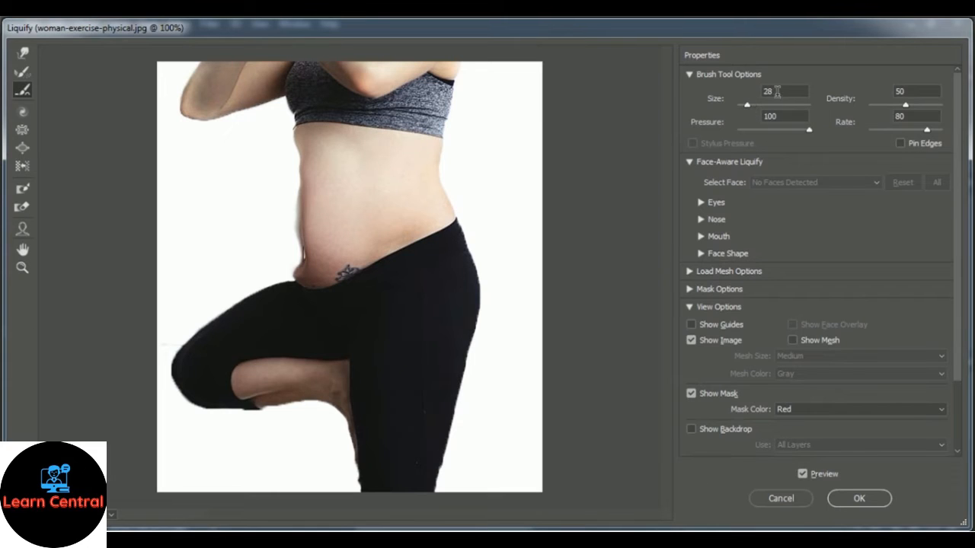
{"action": "left_click_drag", "start_coordinate": [777, 92], "coordinate": [671, 97]}
{"action": "type", "text": "70"}
{"action": "mouse_move", "coordinate": [322, 186]}
{"action": "left_mouse_down"}
{"action": "mouse_move", "coordinate": [320, 268]}
{"action": "mouse_move", "coordinate": [328, 159]}
{"action": "mouse_move", "coordinate": [325, 168]}
{"action": "left_mouse_up"}
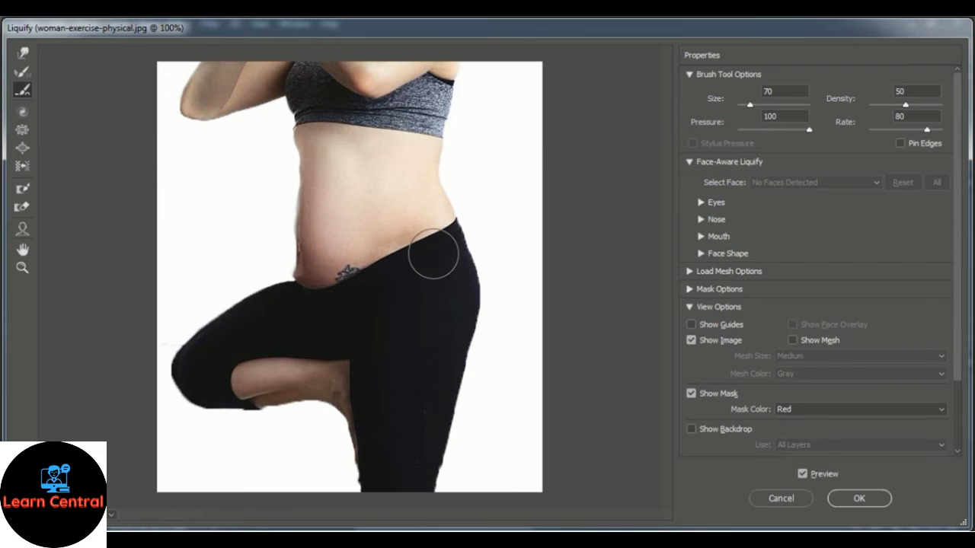
{"action": "left_click", "coordinate": [866, 501]}
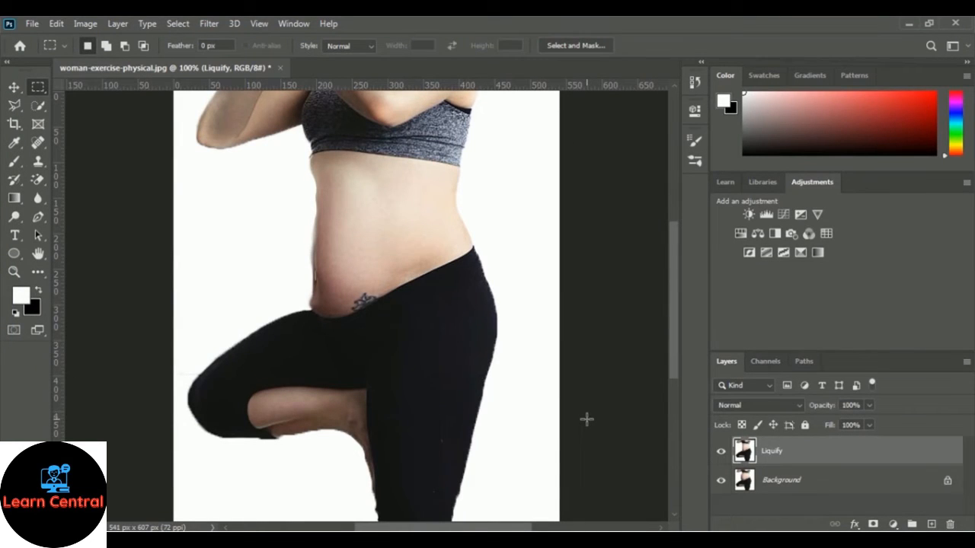
Toggle the Liquify layer's visibility several times to compare the belly before and after reshaping
{"action": "left_click", "coordinate": [722, 454]}
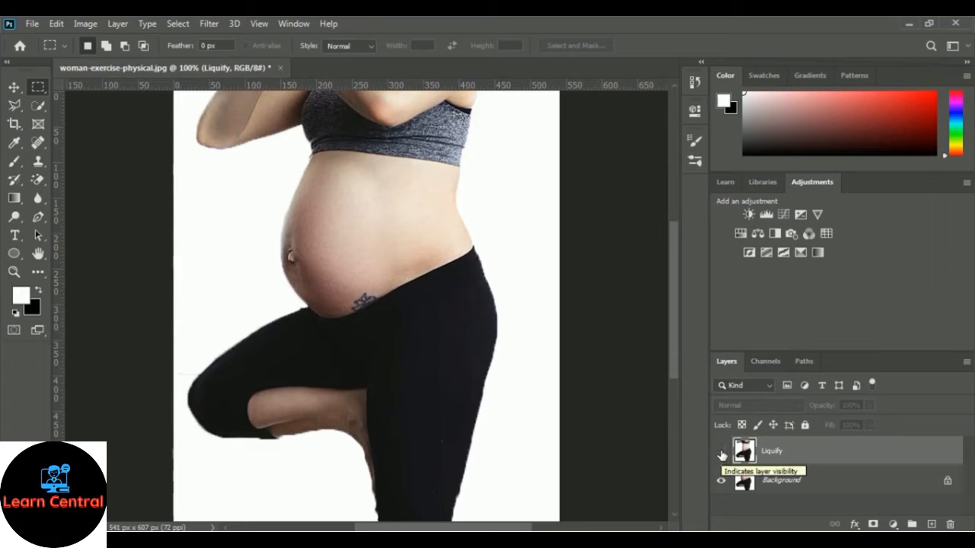
{"action": "left_click", "coordinate": [721, 454]}
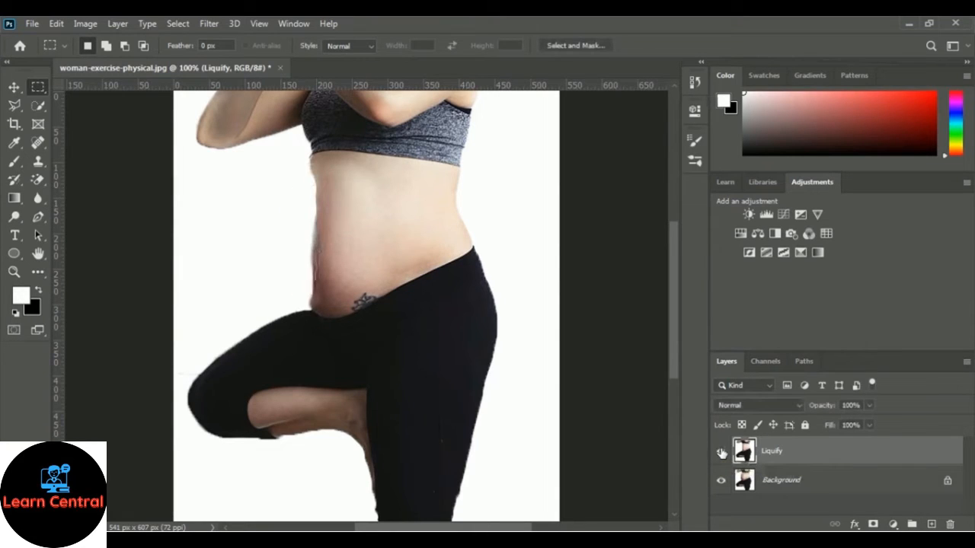
{"action": "left_click", "coordinate": [721, 454]}
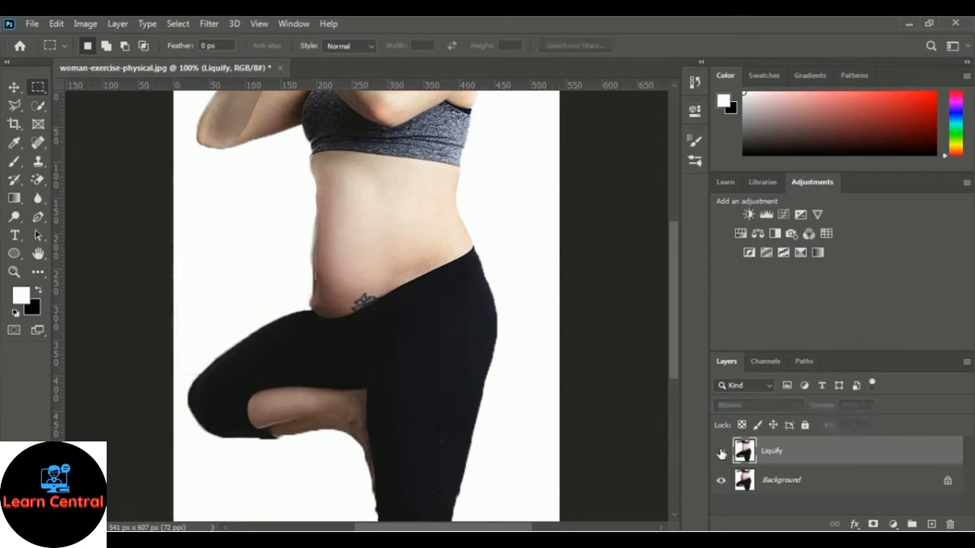
{"action": "left_click", "coordinate": [721, 454]}
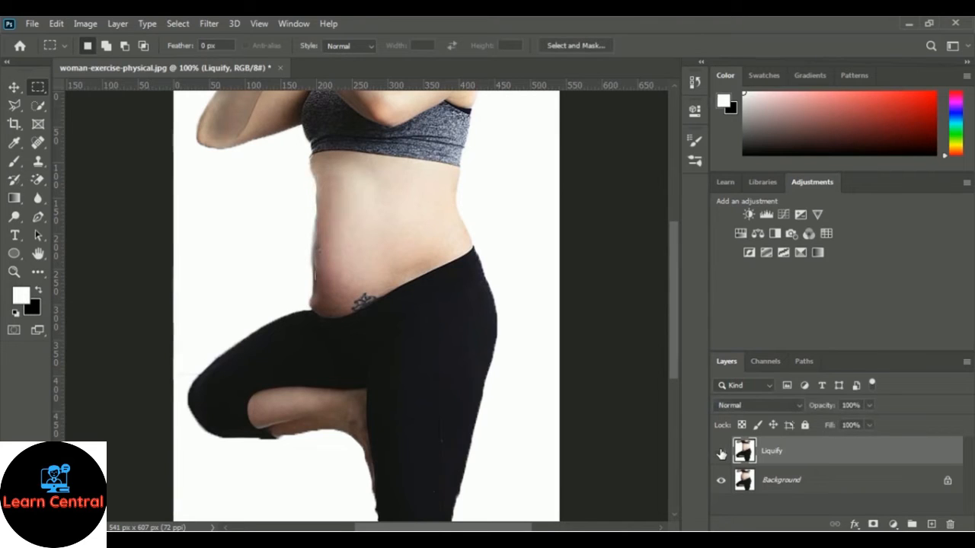
{"action": "left_click", "coordinate": [722, 454]}
{"action": "left_click", "coordinate": [721, 454]}
{"action": "scroll", "coordinate": [583, 428], "scroll_direction": "up", "scroll_amount": 1}
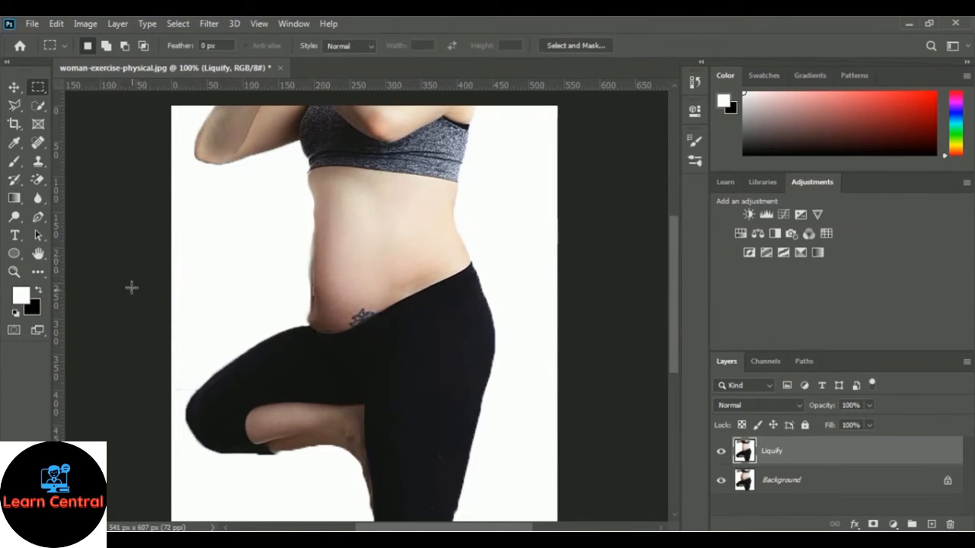
Open the shirtless-3675066_960_720 image from the 02 Selection and Masking folder
{"action": "left_click", "coordinate": [32, 25]}
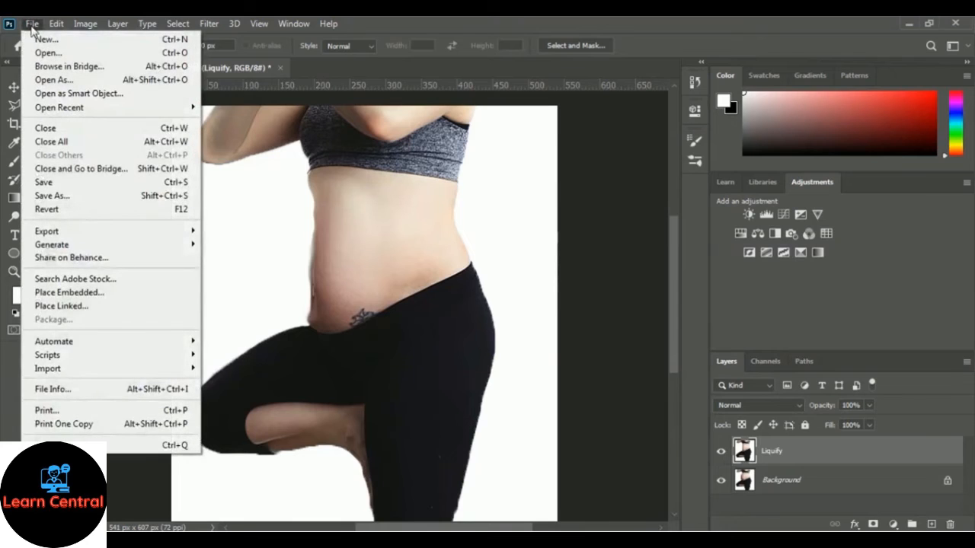
{"action": "left_click", "coordinate": [38, 53]}
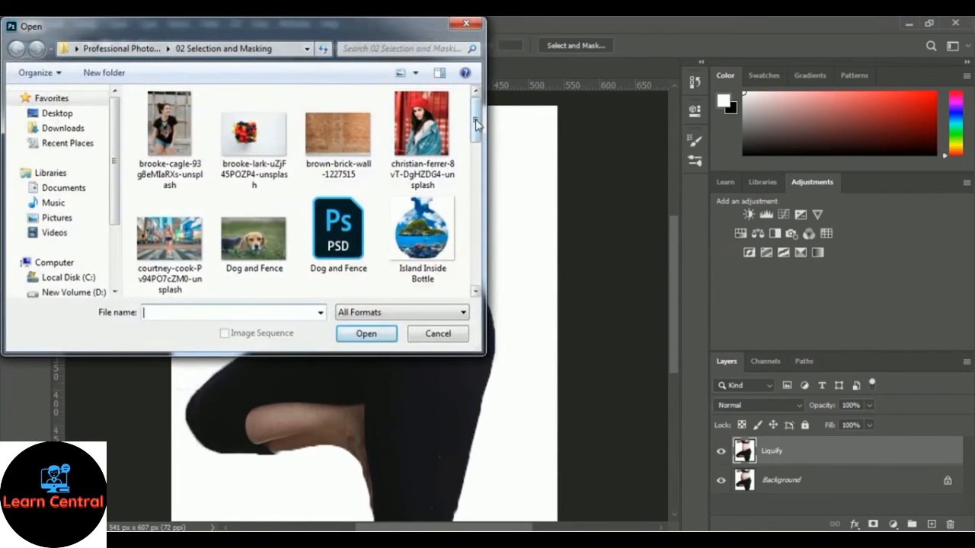
{"action": "left_click_drag", "start_coordinate": [474, 122], "coordinate": [476, 227]}
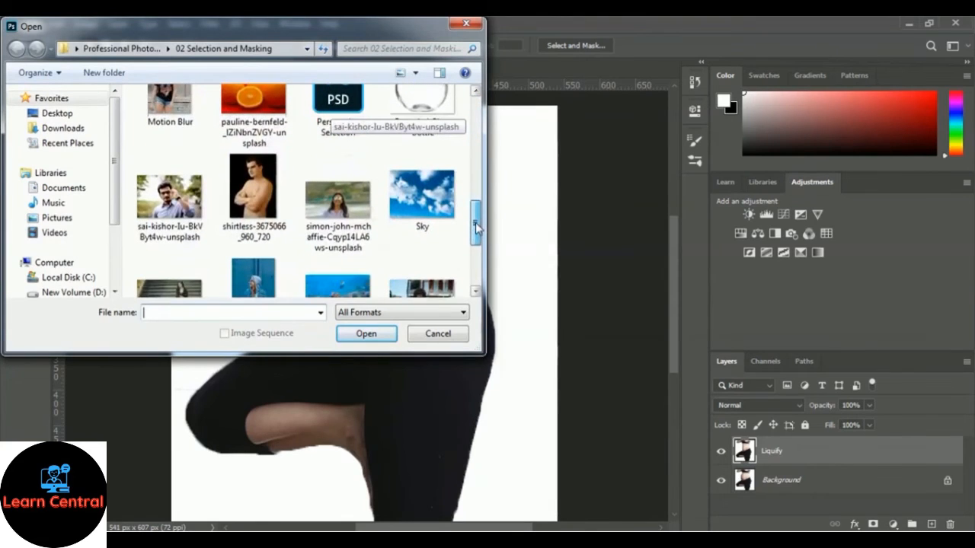
{"action": "left_click", "coordinate": [252, 221]}
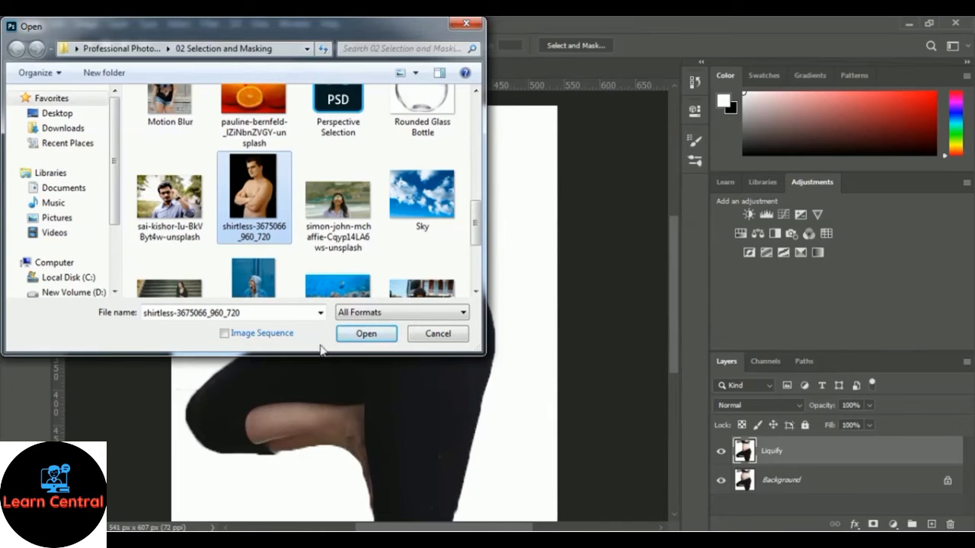
{"action": "left_click", "coordinate": [367, 333]}
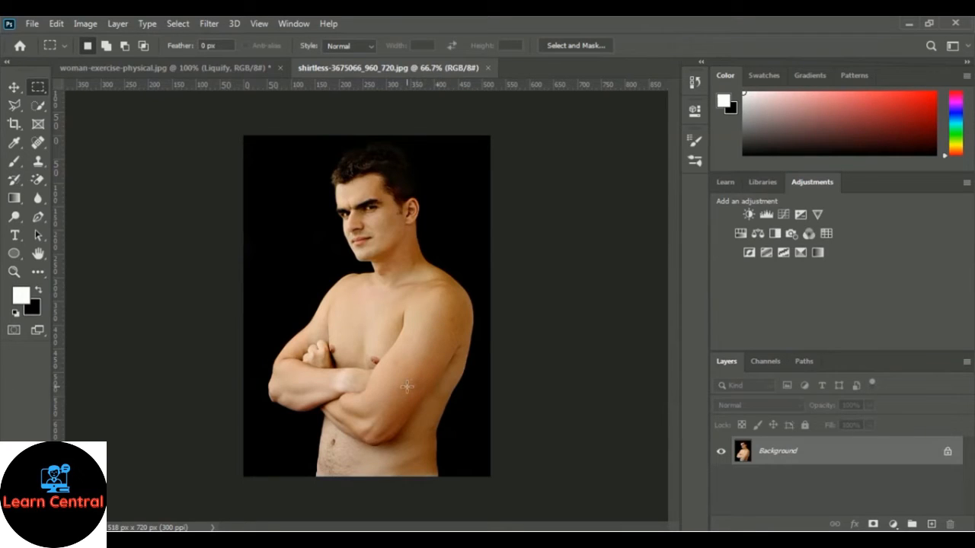
Duplicate the Background layer of the man's photo and name the copy Liquify
{"action": "right_click", "coordinate": [782, 452]}
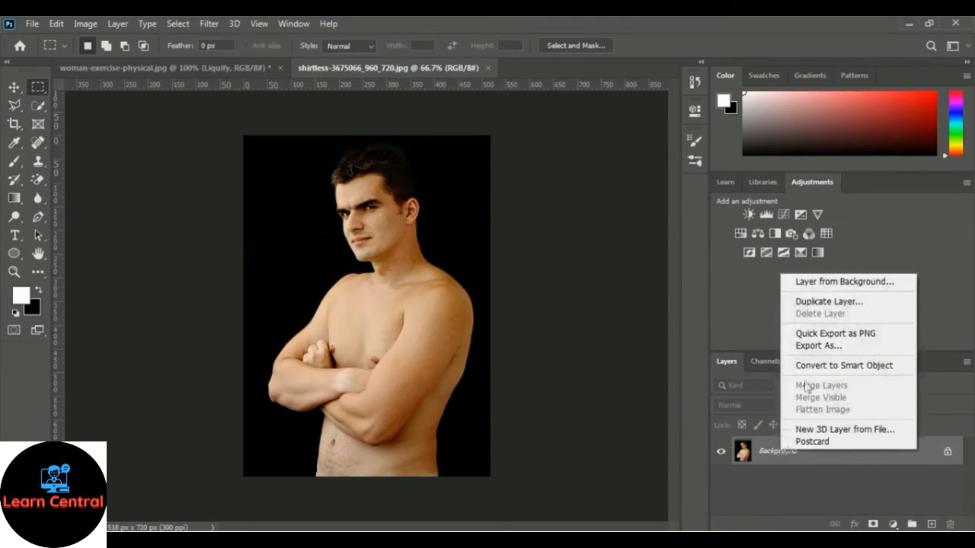
{"action": "left_click", "coordinate": [849, 301]}
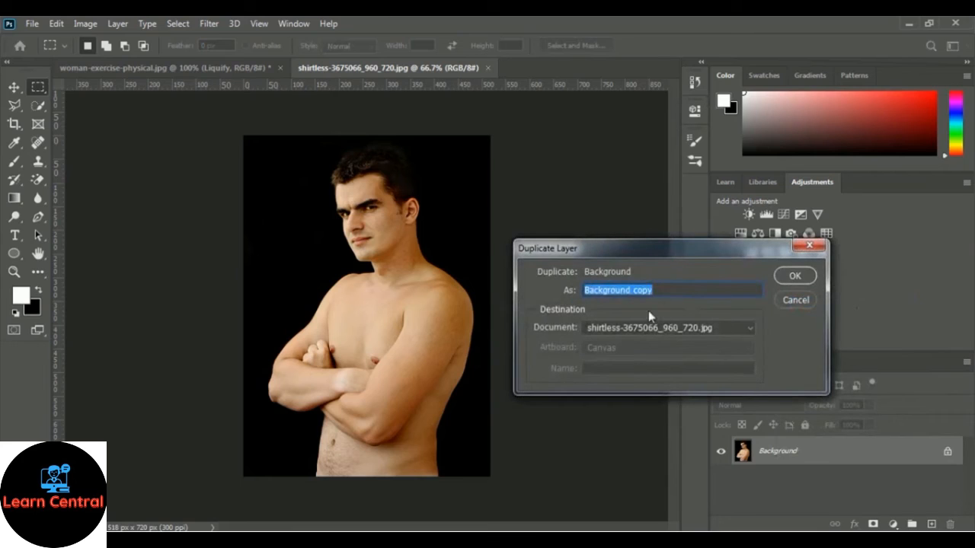
{"action": "type", "text": "Liqu"}
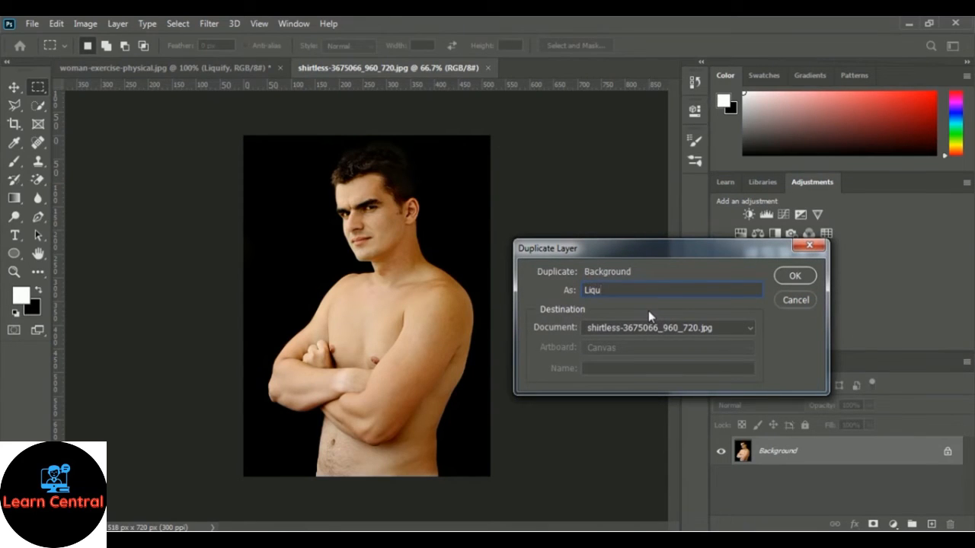
{"action": "type", "text": "ify"}
{"action": "left_click", "coordinate": [802, 278]}
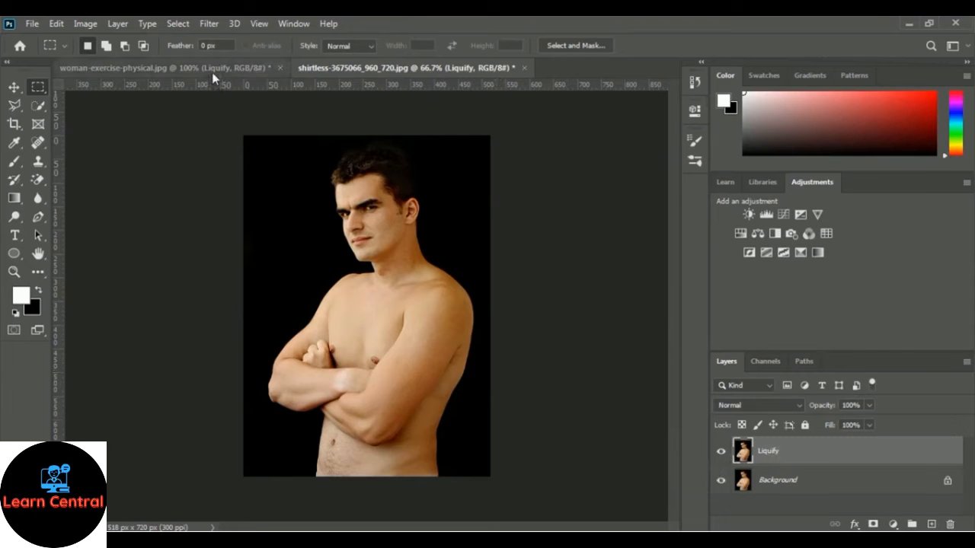
Start the Liquify filter on the man's copied layer and enlarge his near upper arm with the Bloat tool at brush size 70
{"action": "left_click", "coordinate": [210, 25]}
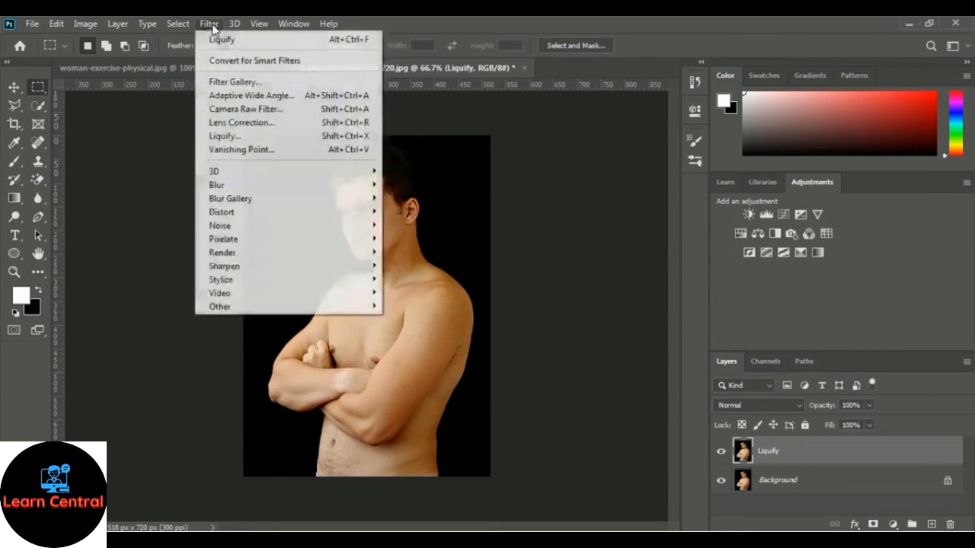
{"action": "left_click", "coordinate": [255, 139]}
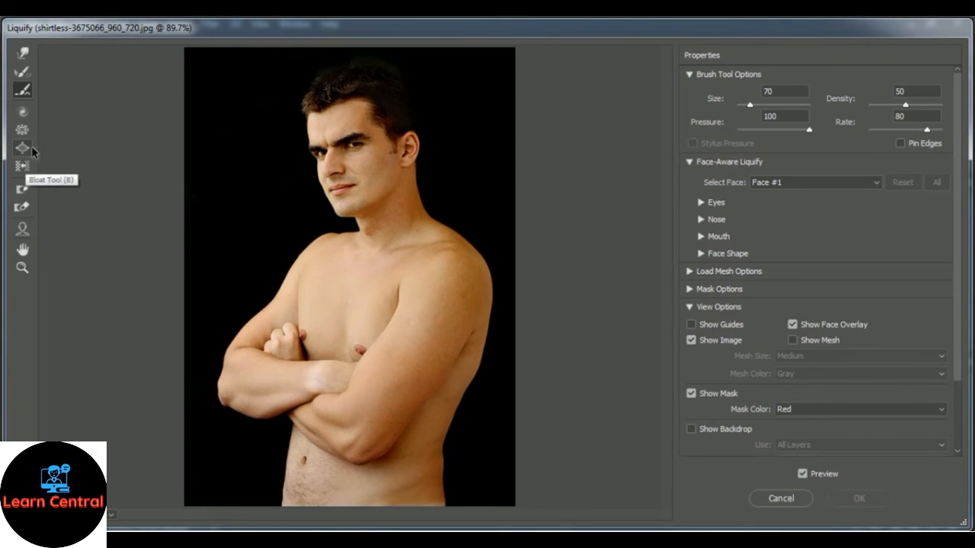
{"action": "left_click", "coordinate": [23, 150]}
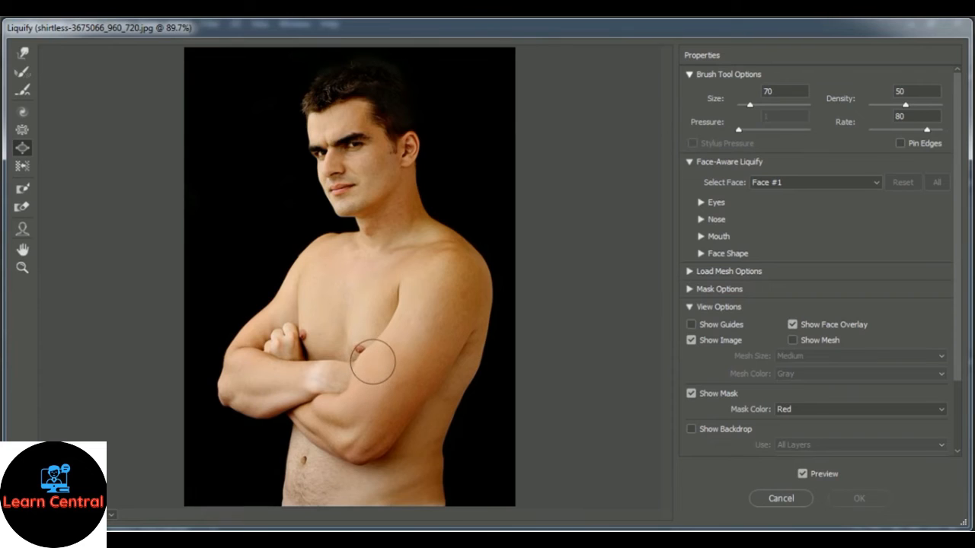
{"action": "left_click", "coordinate": [379, 368]}
{"action": "left_click_drag", "start_coordinate": [386, 349], "coordinate": [386, 336]}
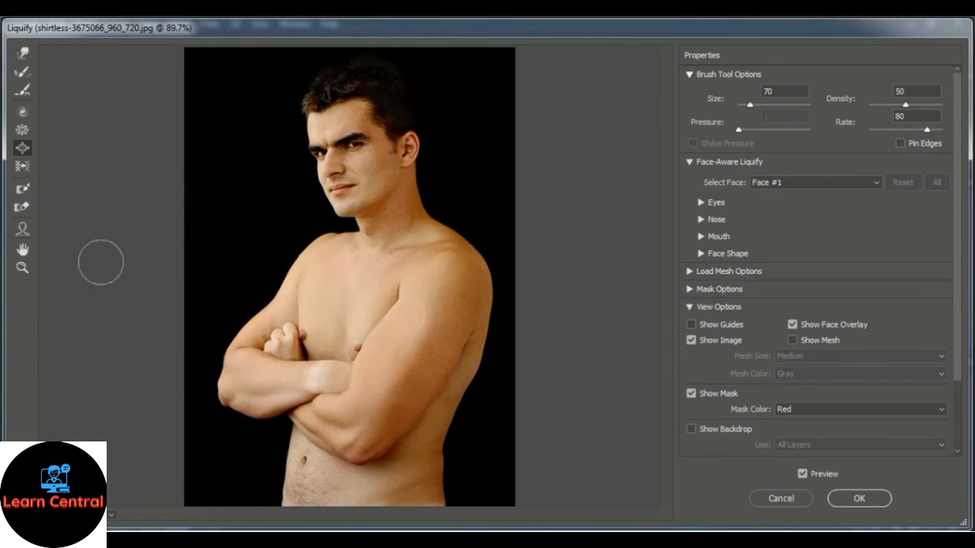
Try the Reconstruct tool at brush size 100 on the enlarged arm, undo its strokes, and apply the Liquify filter
{"action": "left_click", "coordinate": [23, 72]}
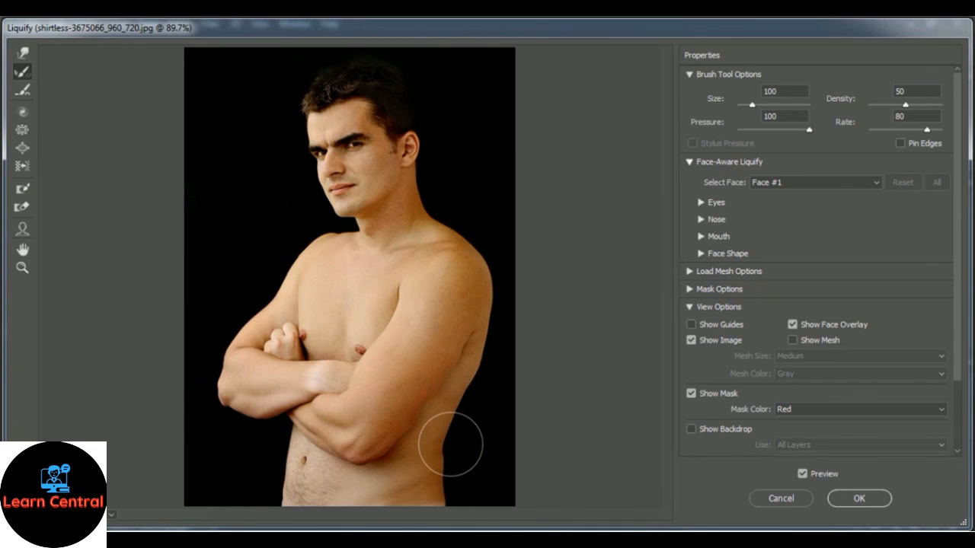
{"action": "key", "text": "alt"}
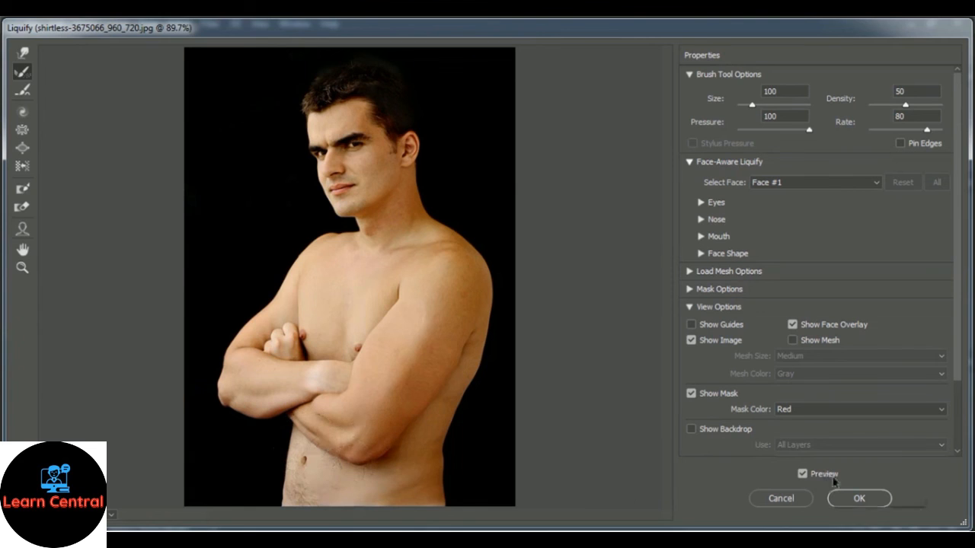
{"action": "left_click", "coordinate": [859, 499]}
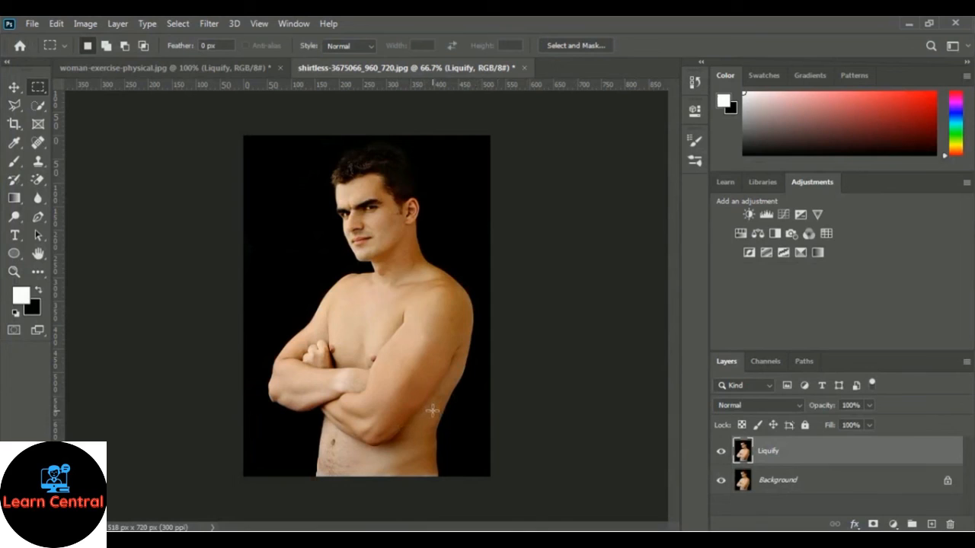
Toggle the Liquify layer's visibility repeatedly to compare the man's arm before and after enlarging
{"action": "left_click", "coordinate": [720, 454]}
{"action": "left_click", "coordinate": [720, 455]}
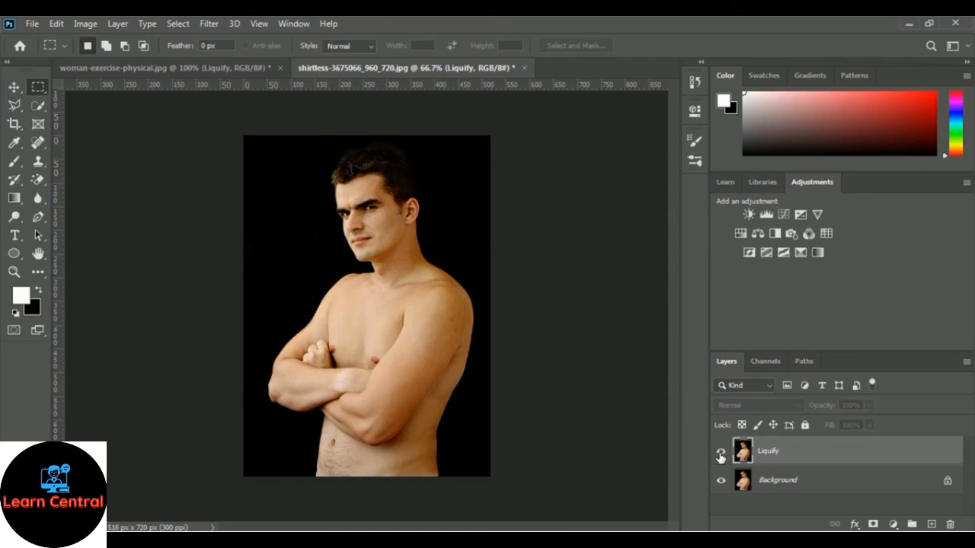
{"action": "left_click", "coordinate": [720, 455]}
{"action": "left_click", "coordinate": [721, 454]}
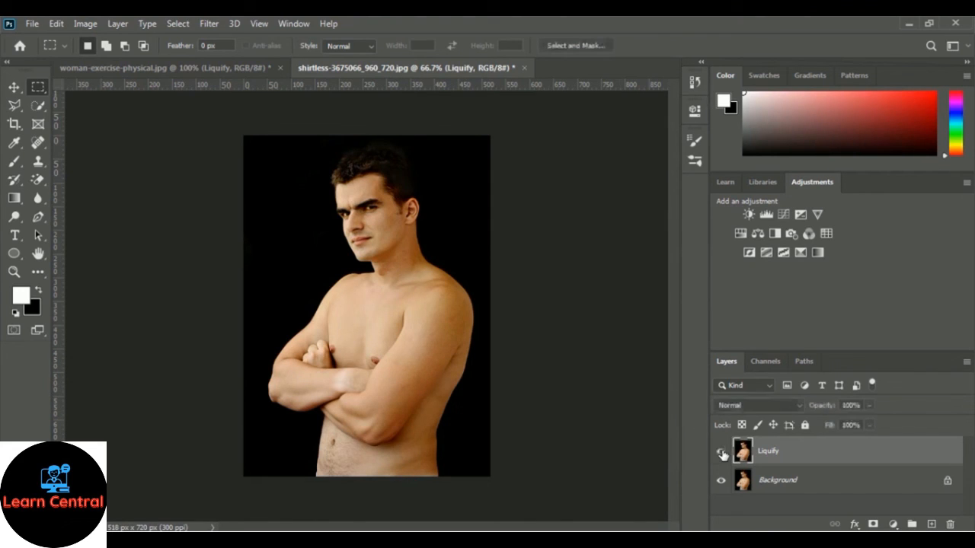